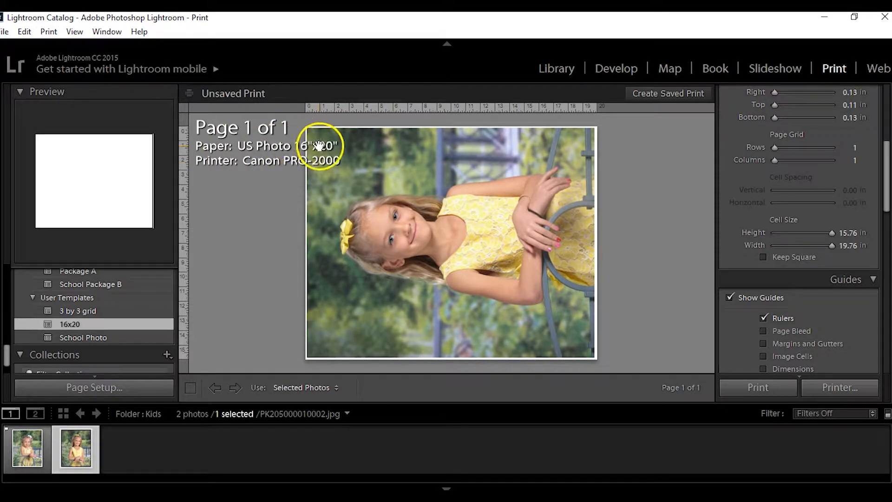
left_click_drag(394, 284, 405, 267)
left_click_drag(407, 272, 405, 303)
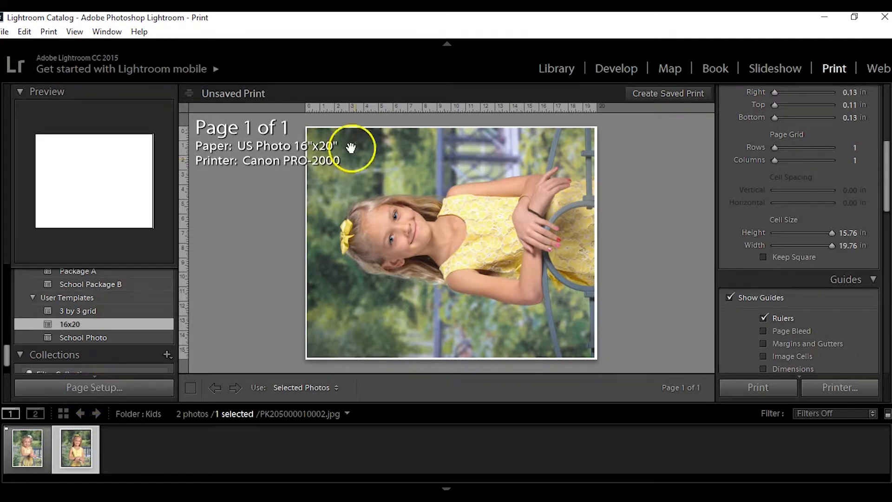
Open the page setup options in the properties of the Canon PRO-2000 printer.
left_click(113, 387)
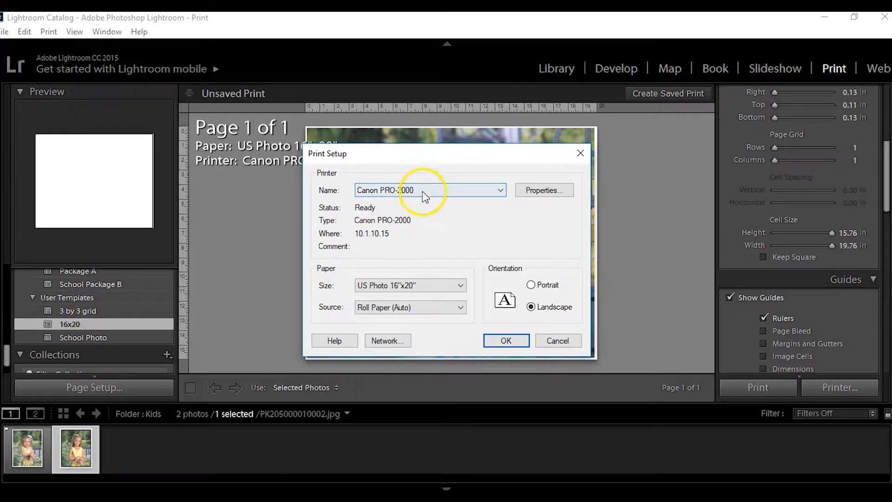
left_click(545, 191)
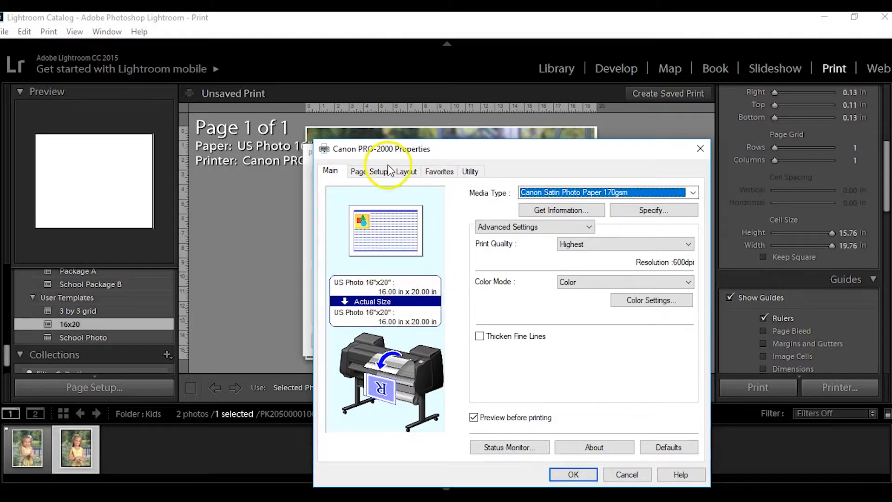
left_click(369, 170)
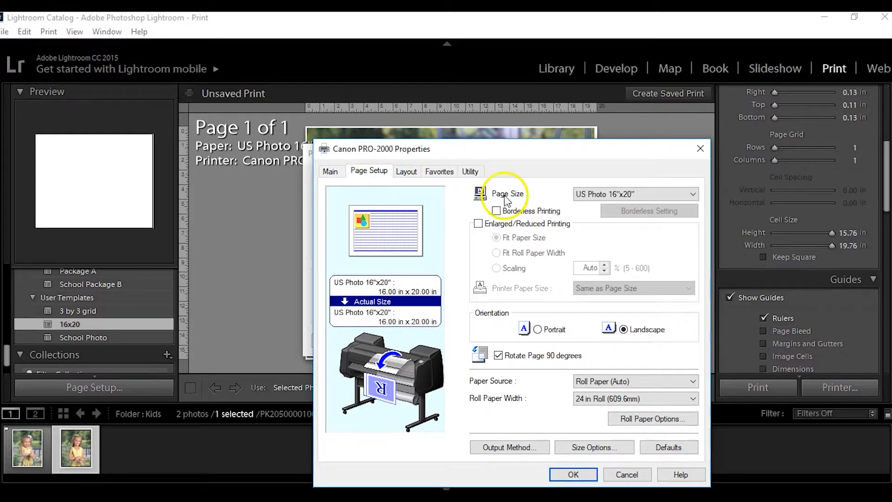
Set the page size to a custom 24 inch width and 20 inch height, and enable borderless printing for the 24 in roll.
left_click(617, 194)
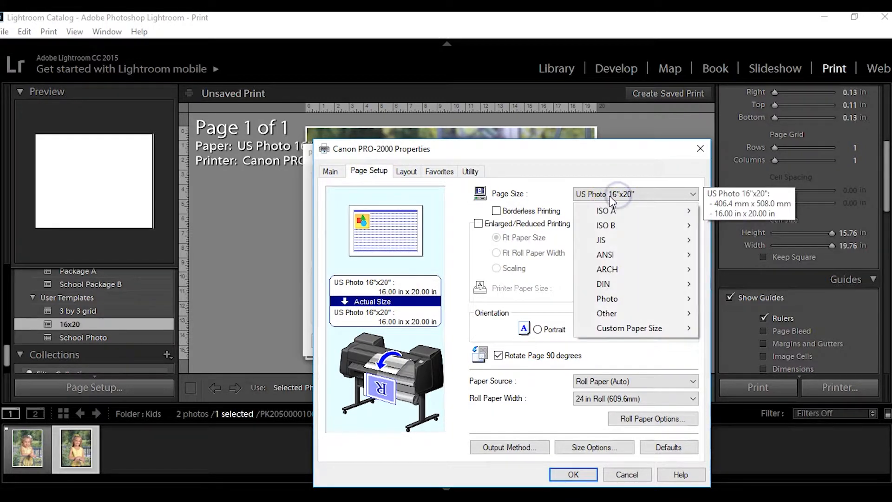
left_click(630, 224)
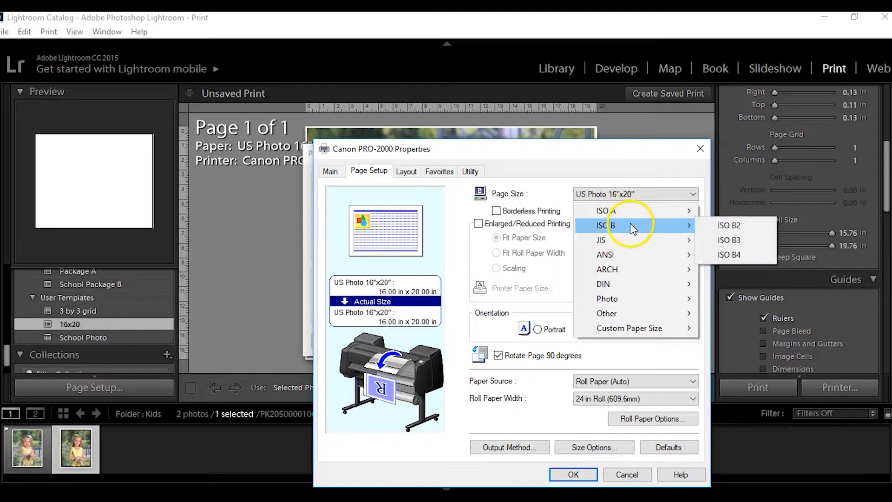
mouse_move(645, 271)
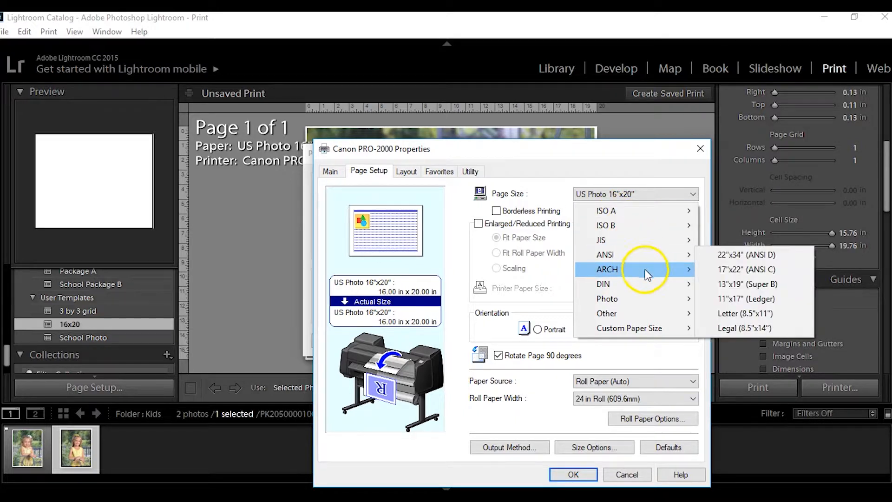
mouse_move(651, 319)
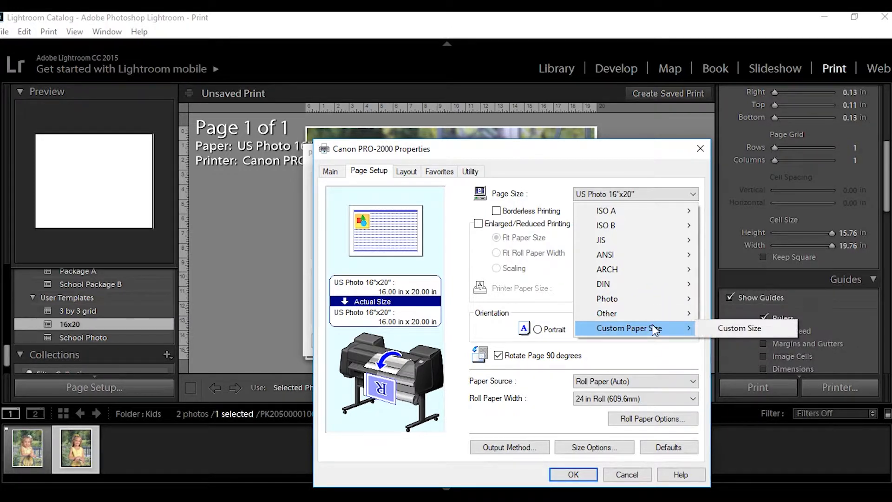
left_click(731, 329)
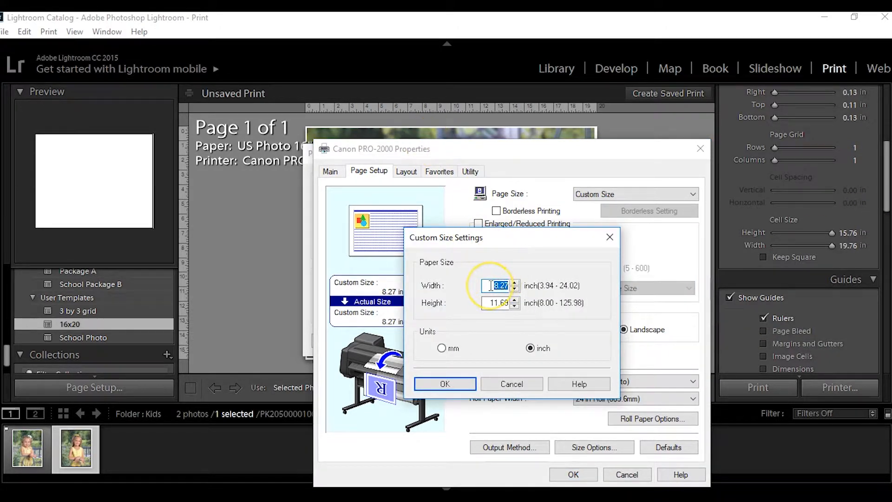
type("24")
key("Tab")
type("20")
left_click(439, 382)
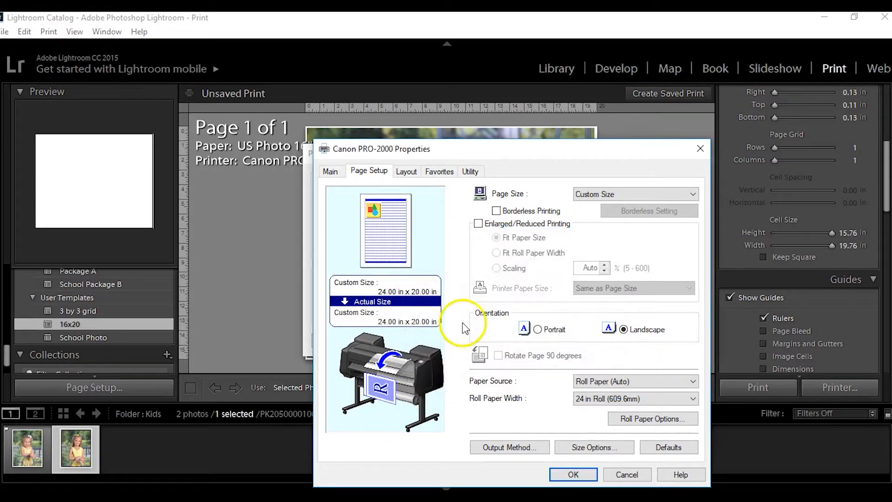
left_click(495, 211)
left_click(531, 356)
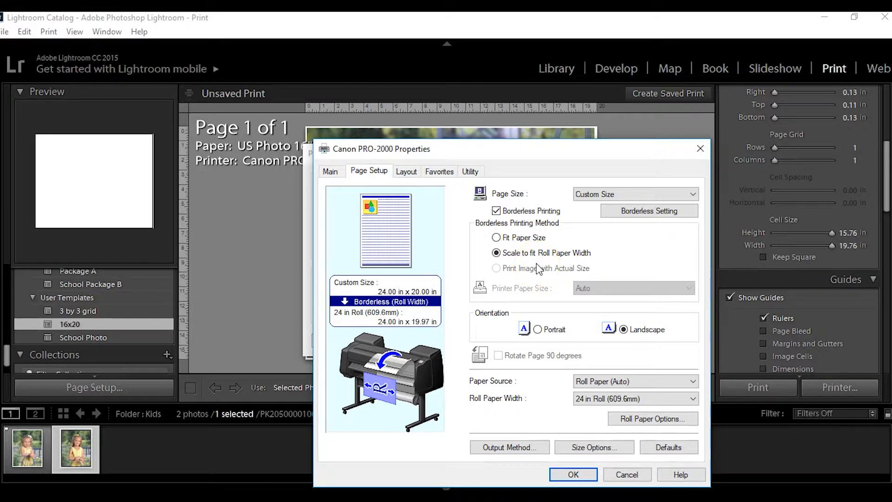
Switch the page size back to US Photo 16"x20" and disable borderless printing.
left_click(607, 196)
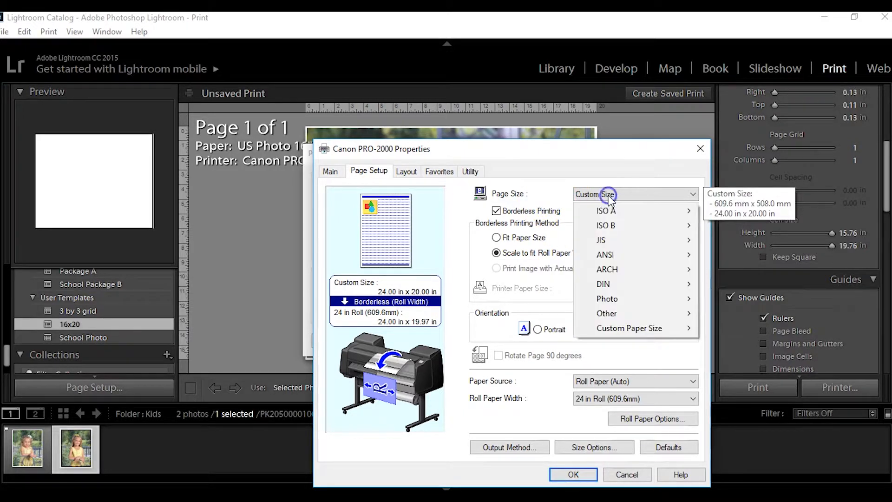
left_click(734, 400)
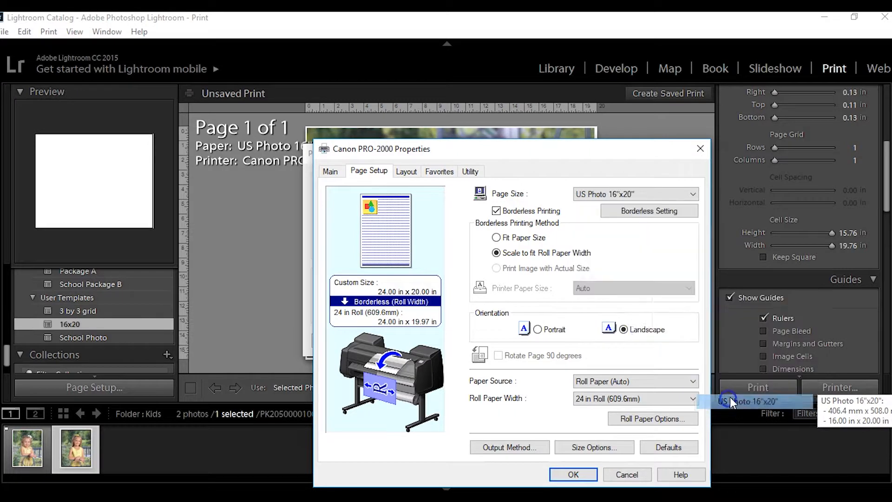
left_click(496, 210)
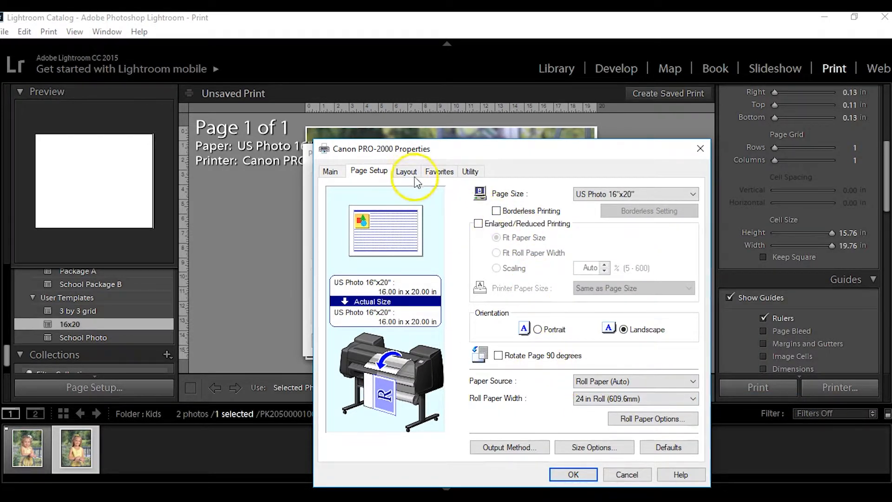
Add a borderless custom paper size named 24x20 to the paper size list, 24 inches wide and 20 inches high.
left_click(594, 448)
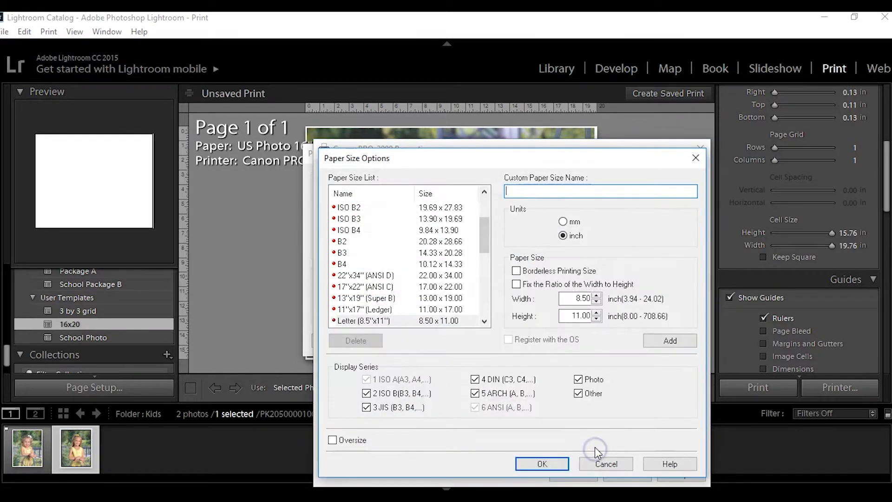
scroll(434, 247, "down", 5)
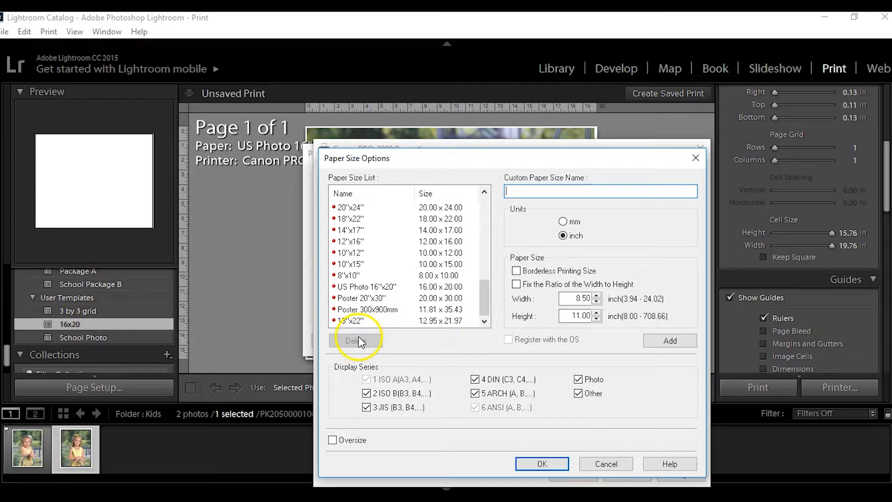
left_click(509, 191)
type("24")
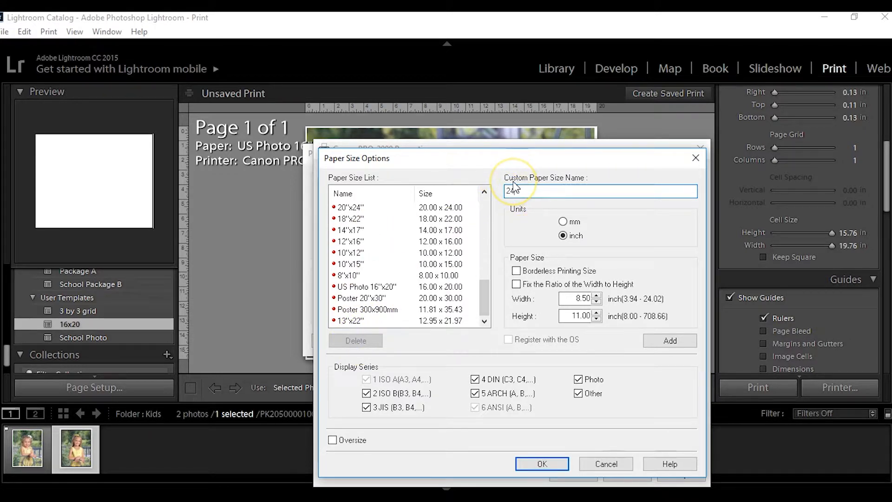
type("x20")
left_click(517, 271)
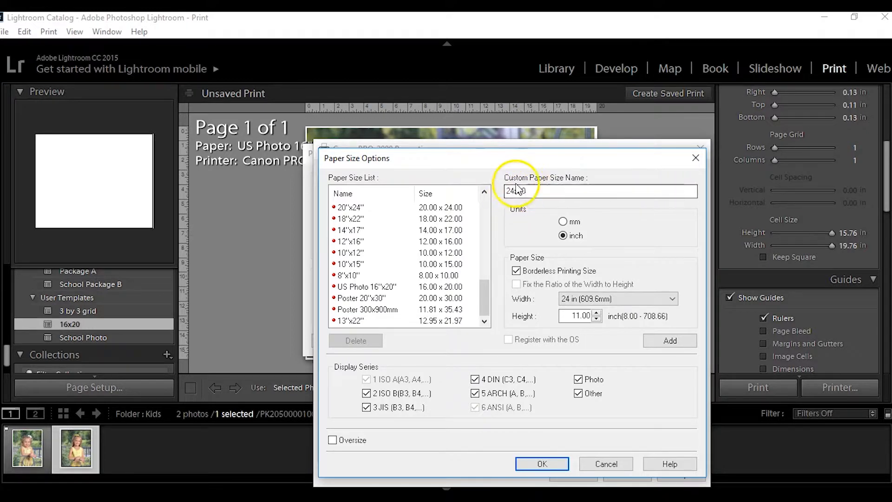
left_click_drag(562, 316, 612, 312)
type("20")
left_click(674, 341)
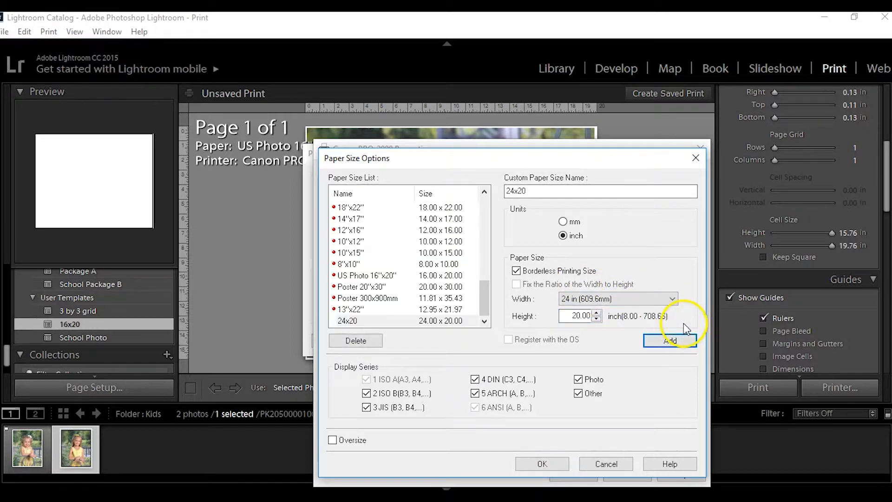
left_click(349, 321)
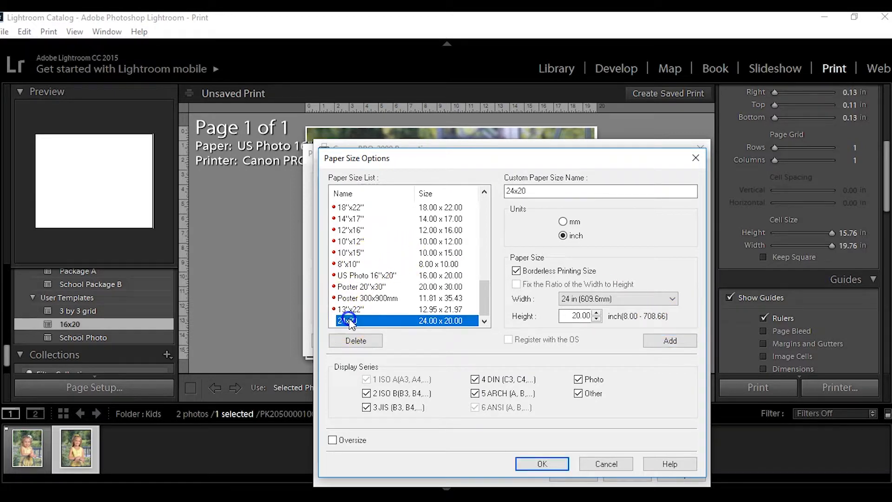
left_click(539, 463)
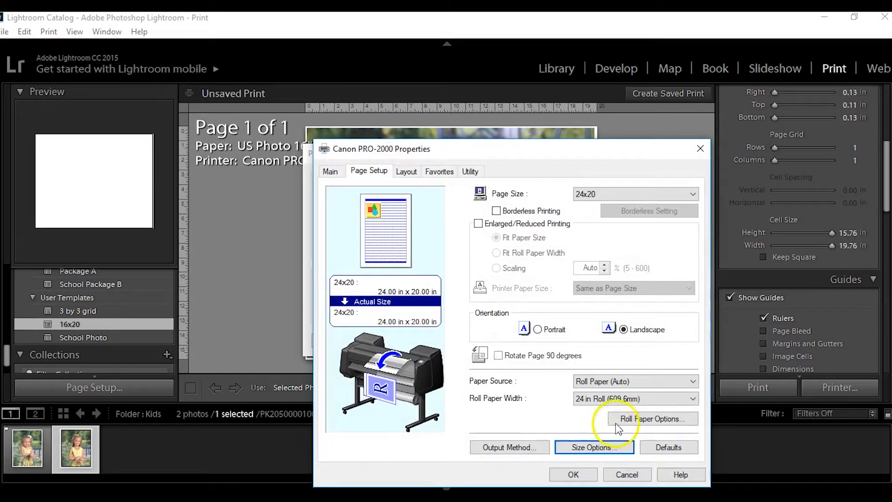
Enable borderless printing on the 24 in roll and set its method to Print Image with Actual Size.
left_click(624, 192)
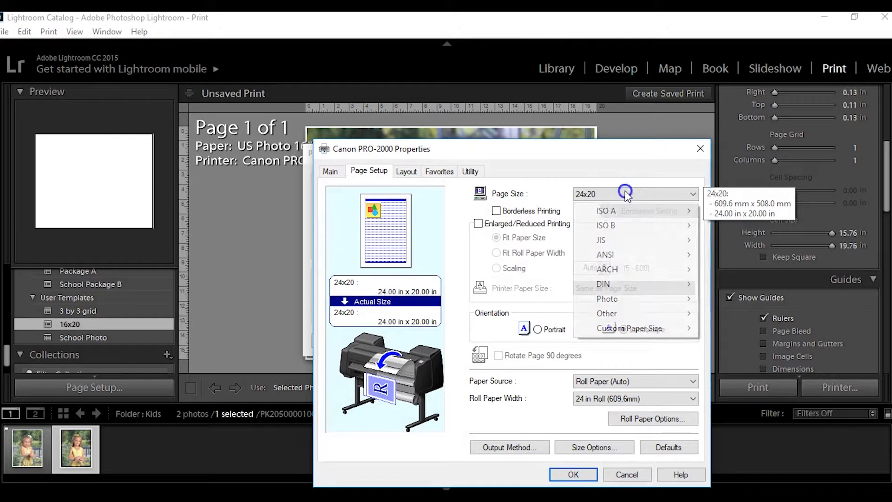
left_click(497, 210)
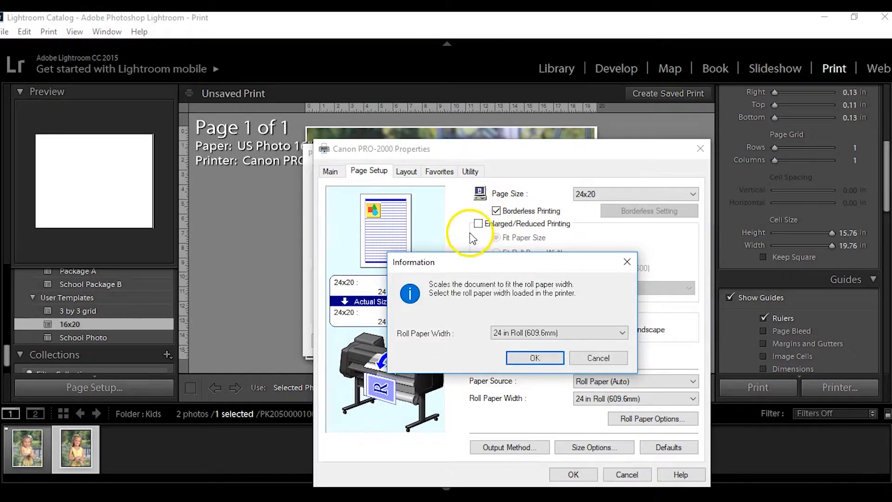
left_click(536, 356)
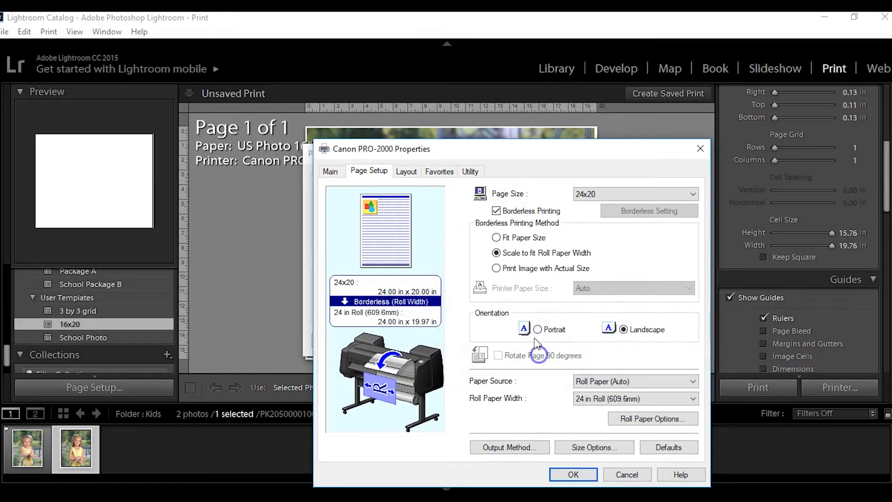
left_click(497, 268)
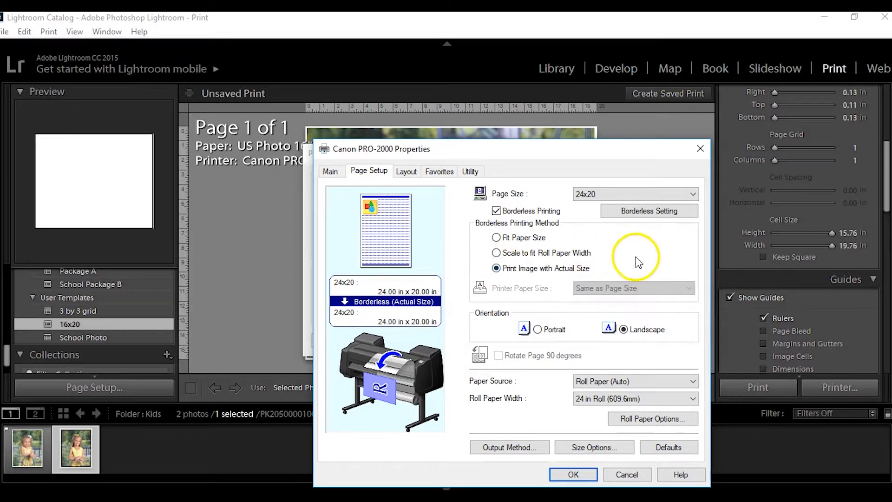
Choose the custom paper size 24x20 with Portrait orientation and accept the printer properties.
left_click(598, 195)
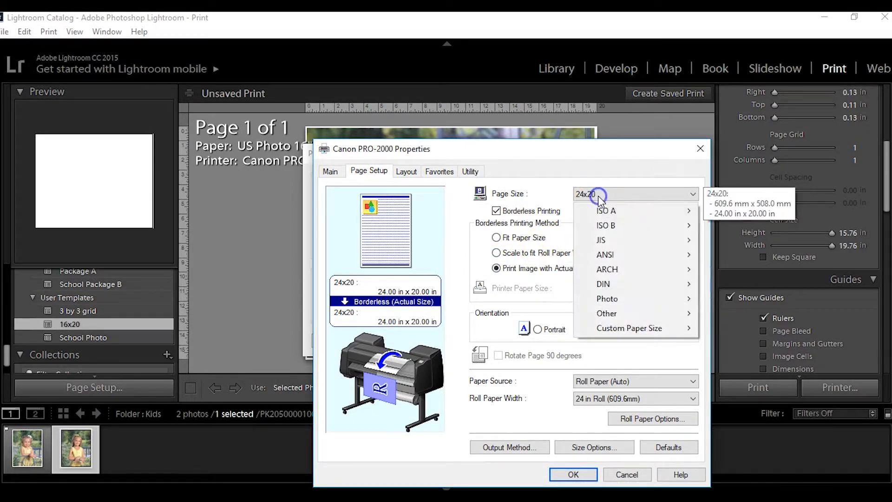
mouse_move(620, 325)
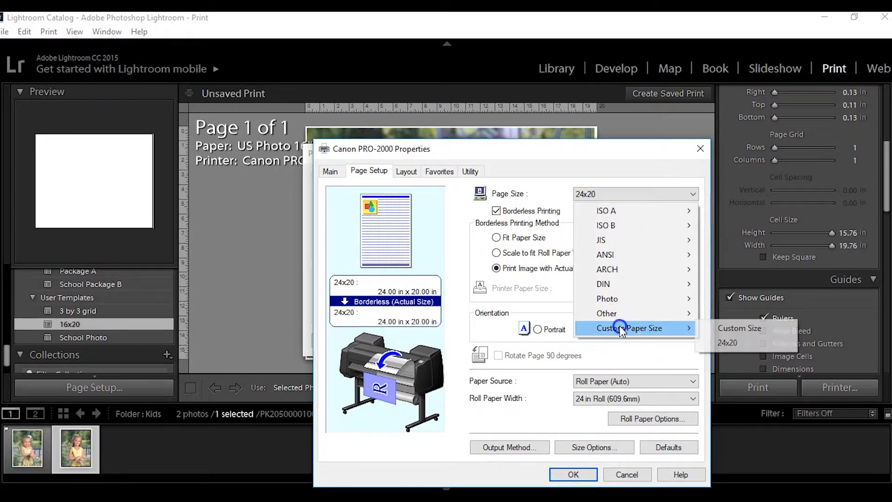
left_click(746, 344)
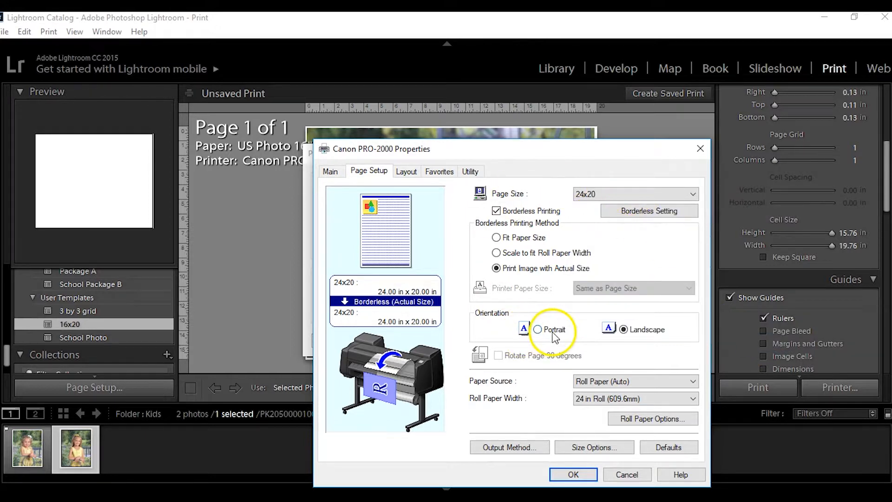
left_click(538, 329)
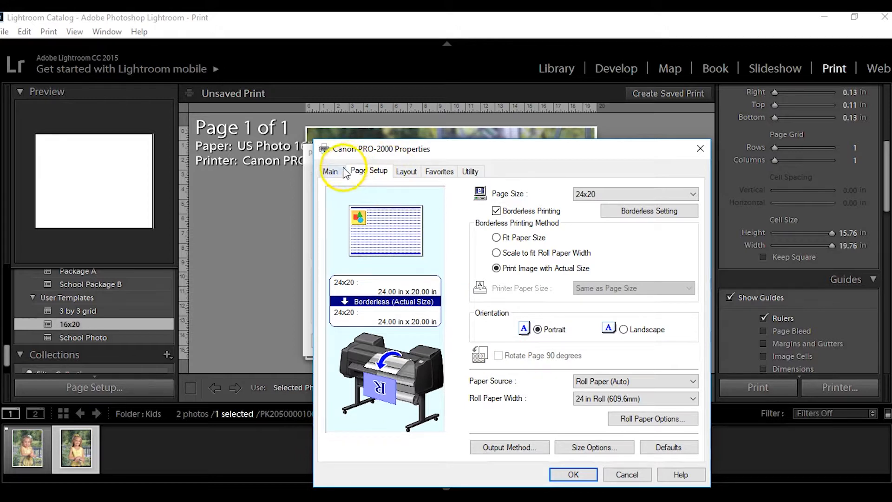
left_click(580, 473)
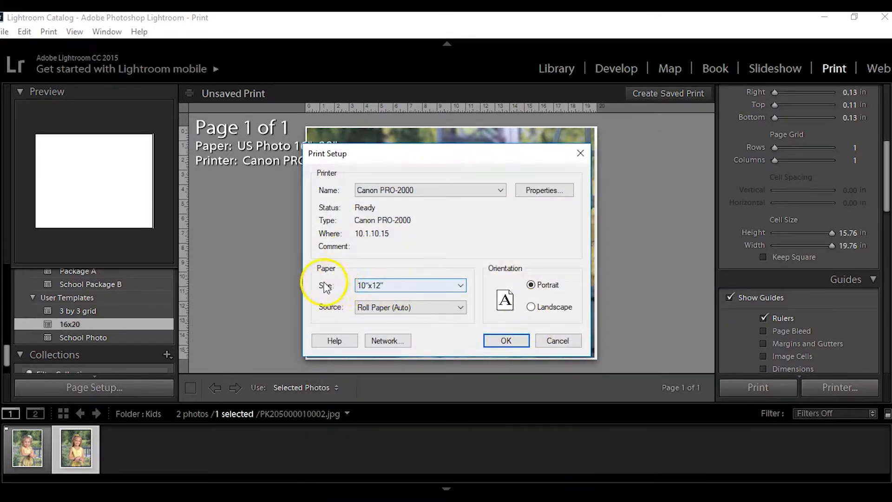
Set the paper size in the print setup to Custom Size and accept the setup.
left_click(384, 285)
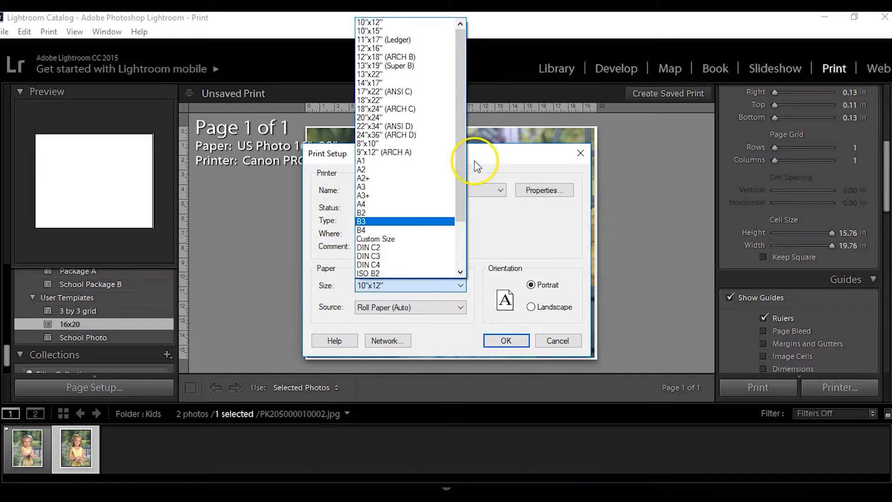
left_click(408, 239)
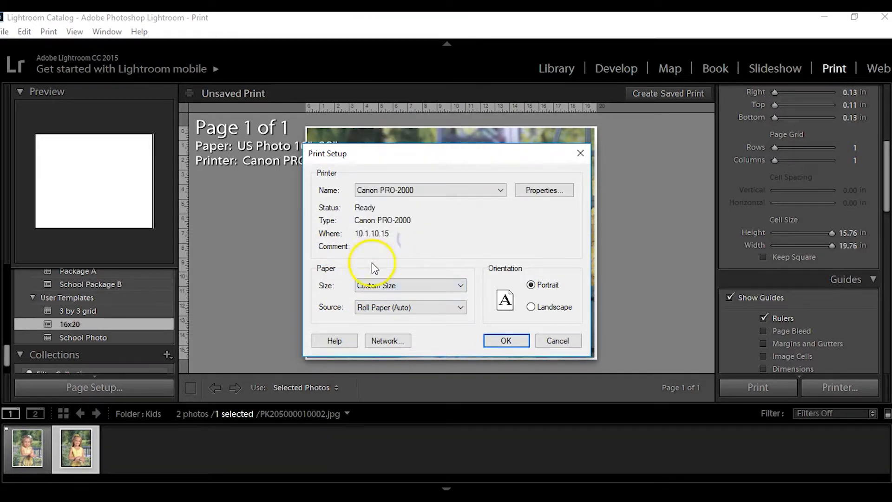
left_click(496, 342)
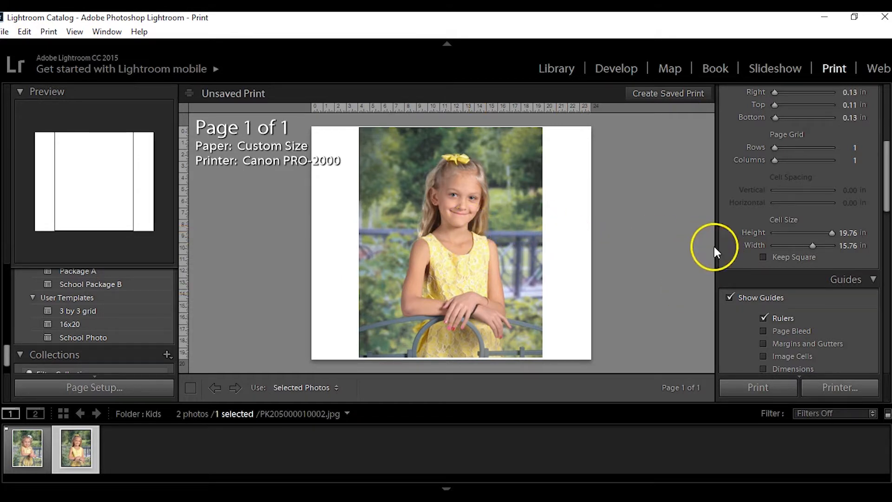
Change the print layout style to Custom Package.
scroll(768, 235, "up", 5)
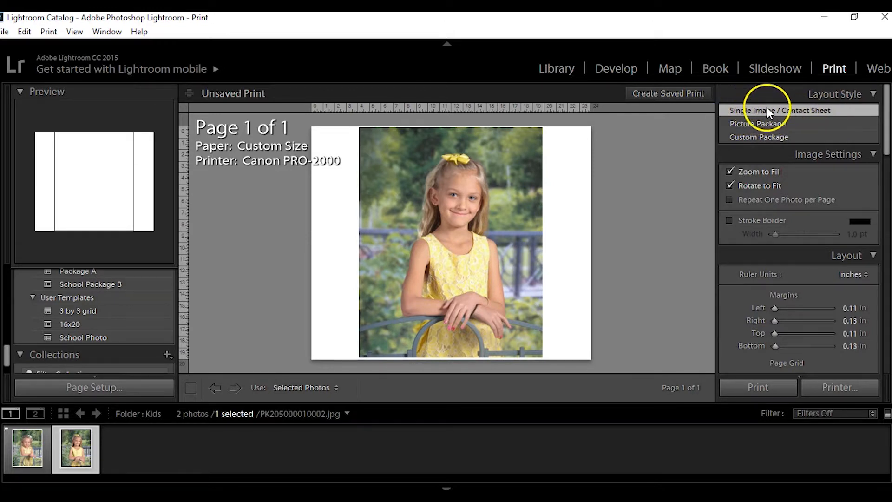
left_click(756, 136)
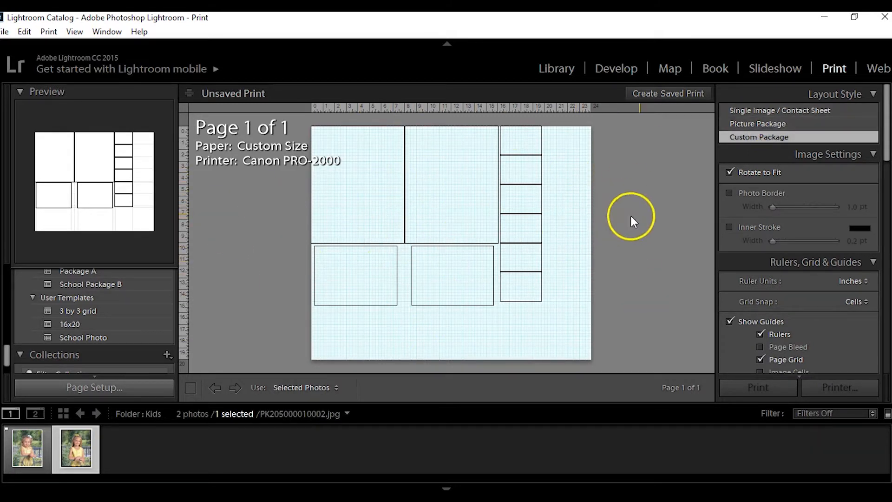
Clear all existing cells from the custom package layout.
scroll(784, 232, "down", 5)
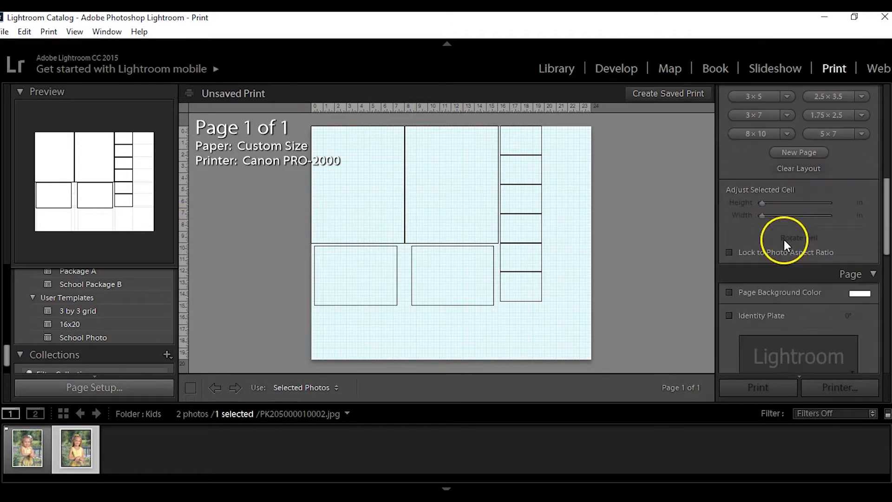
left_click(795, 168)
scroll(795, 170, "up", 3)
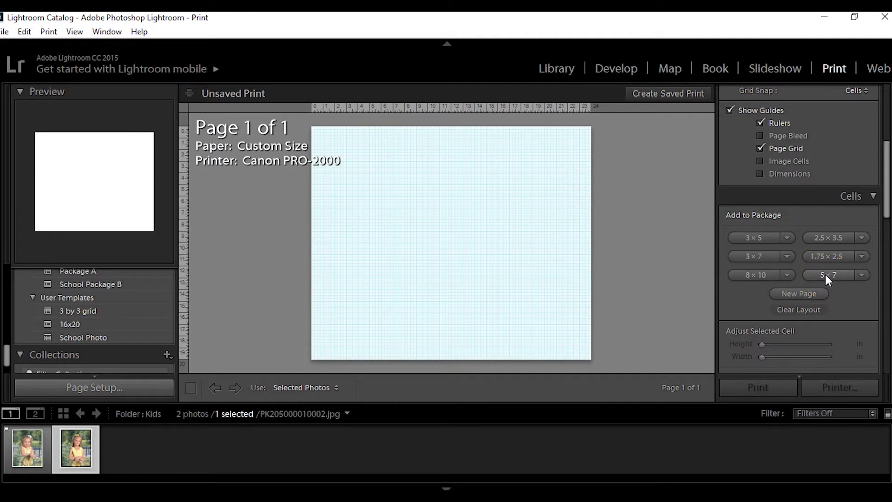
Fill the page with 5 × 7 cells in three columns and four rows, and delete the surplus second page.
left_click(863, 275)
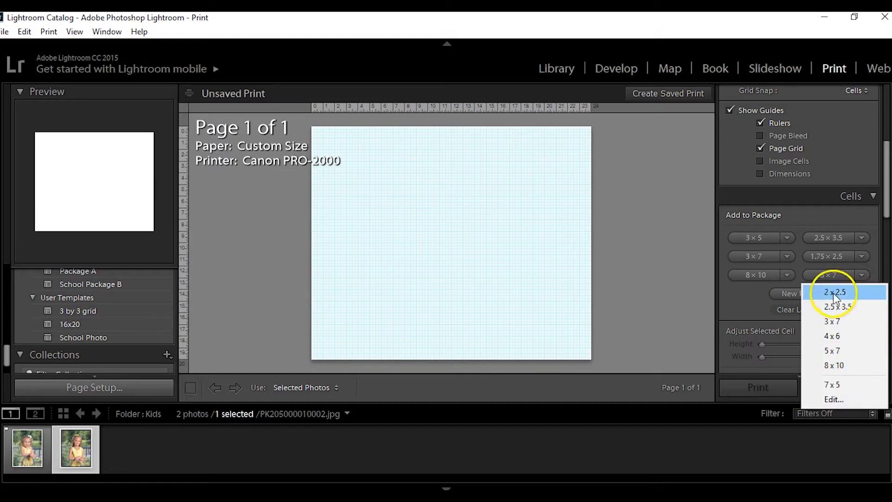
left_click(752, 308)
left_click(818, 275)
left_click(818, 275)
left_click(818, 275)
left_click(818, 275)
left_click(818, 275)
left_click(819, 275)
left_click(819, 276)
left_click(819, 275)
left_click(818, 275)
left_click(818, 275)
left_click(819, 275)
left_click(819, 276)
left_click(818, 276)
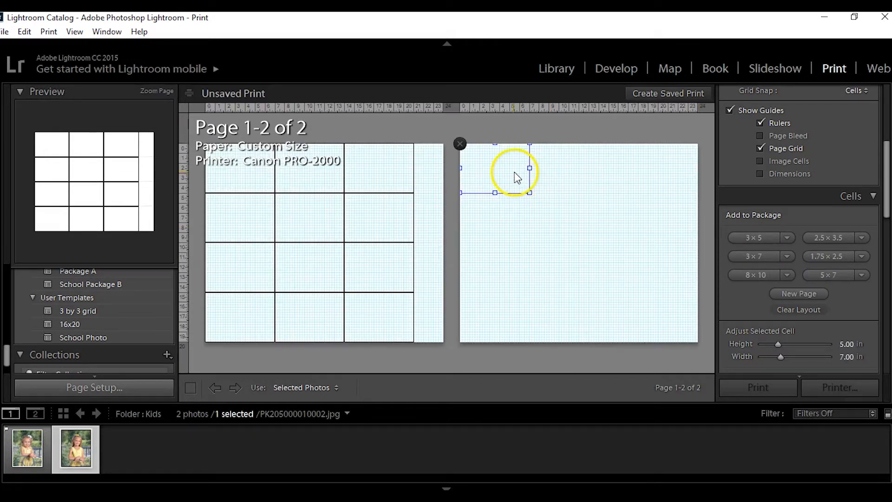
left_click(462, 144)
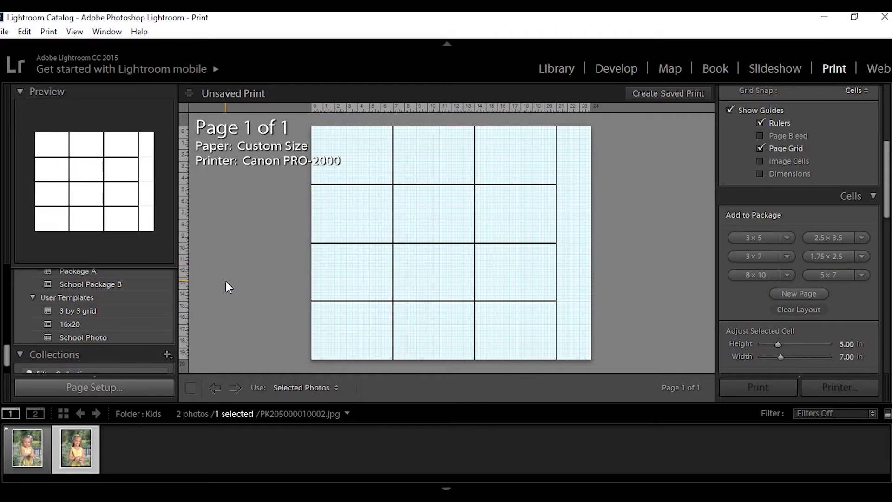
left_click(244, 277)
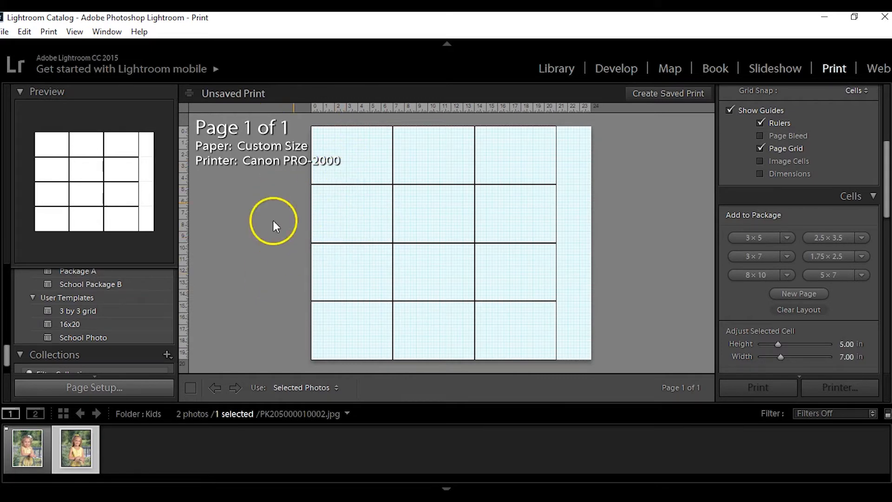
Place the photo PK205000010002.jpg in all six cells of the upper two rows.
left_click_drag(75, 434, 360, 157)
left_click_drag(75, 446, 421, 162)
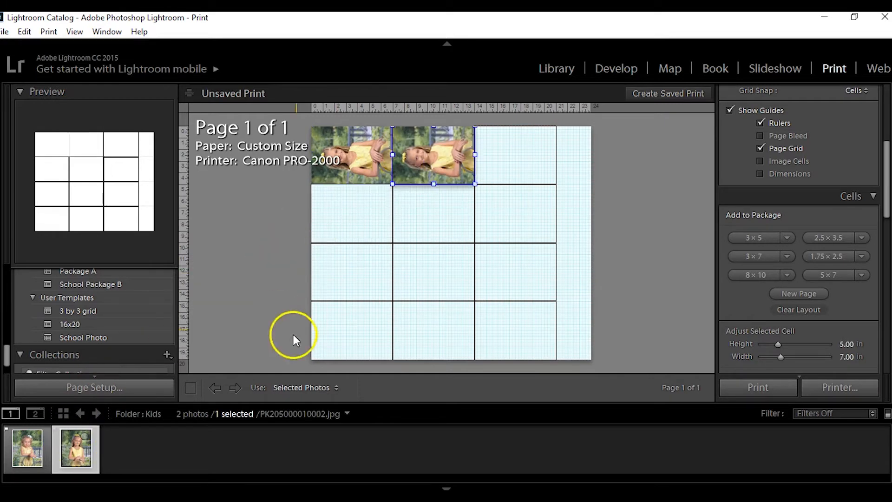
left_click_drag(100, 458, 513, 156)
left_click_drag(80, 456, 335, 214)
left_click_drag(72, 465, 434, 218)
left_click_drag(73, 456, 516, 215)
Place the photo PK205000009002.jpg in all six cells of the lower two rows.
left_click_drag(19, 453, 433, 273)
left_click_drag(26, 455, 353, 330)
left_click_drag(17, 455, 501, 329)
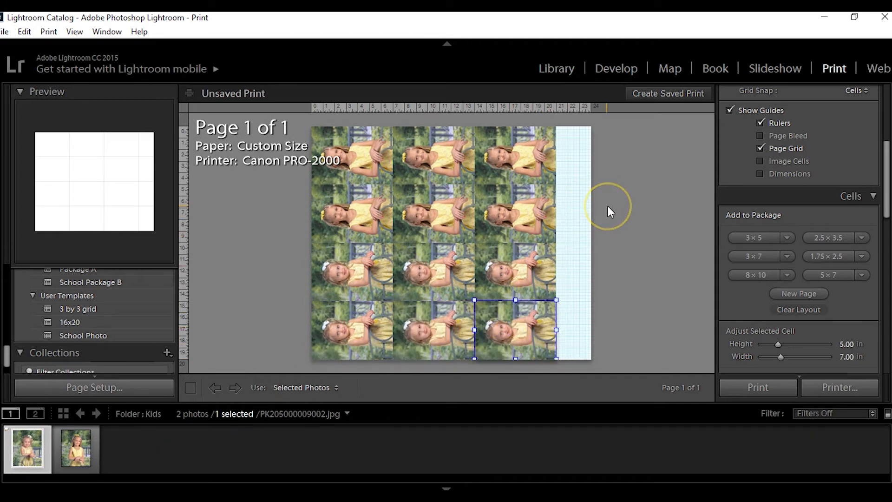